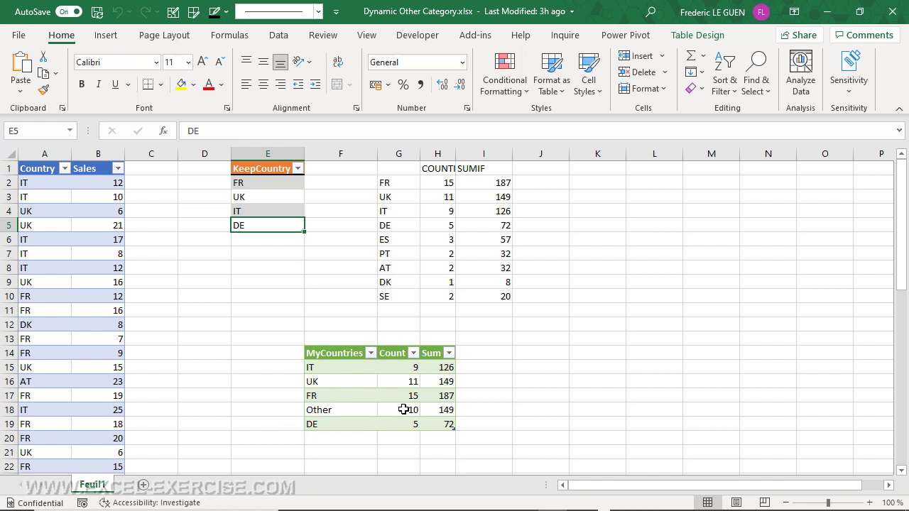
Step: Show the workbook's queries and open the Result query in the Power Query Editor
{"action": "left_click", "coordinate": [281, 37]}
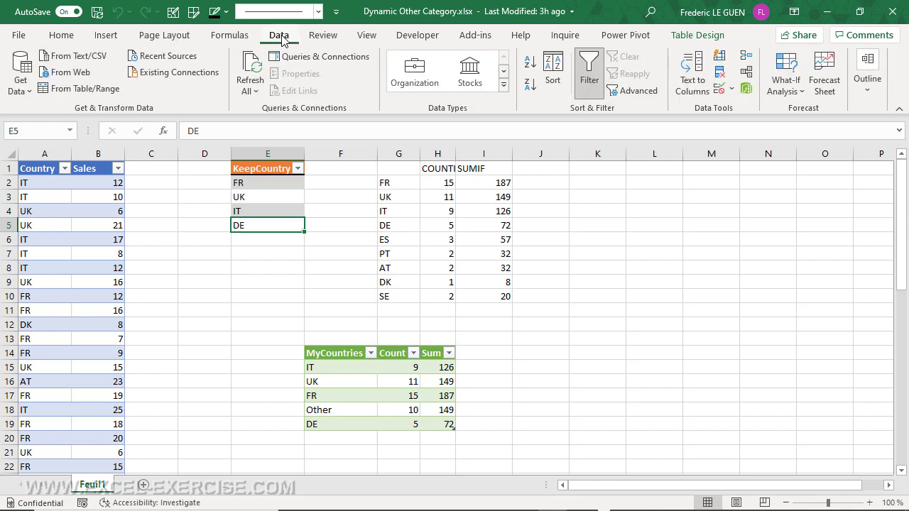
{"action": "left_click", "coordinate": [305, 57]}
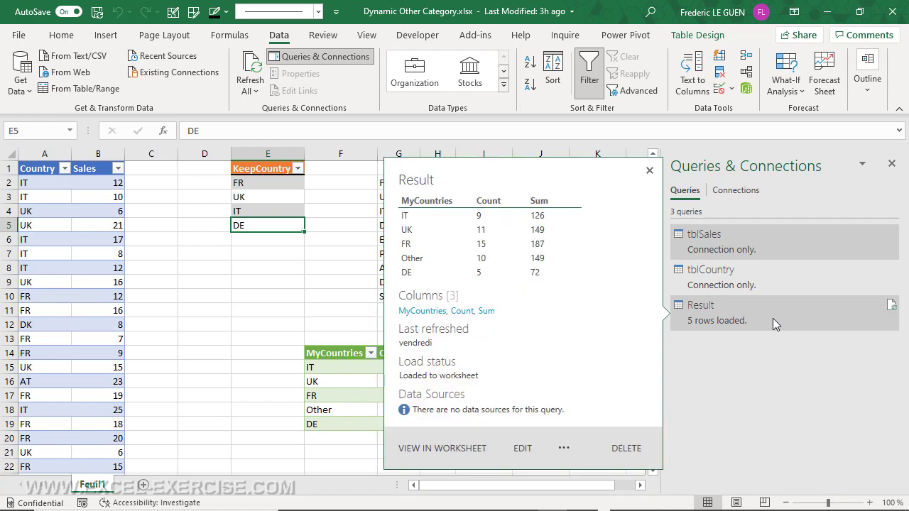
{"action": "double_click", "coordinate": [750, 309]}
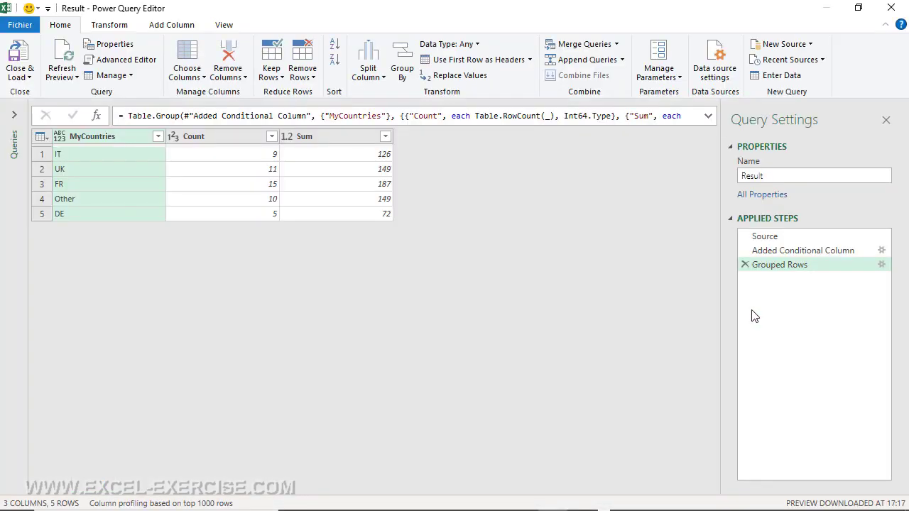
Step: Examine the query dependencies diagram to see how the workbook's queries feed each other
{"action": "left_click", "coordinate": [223, 25]}
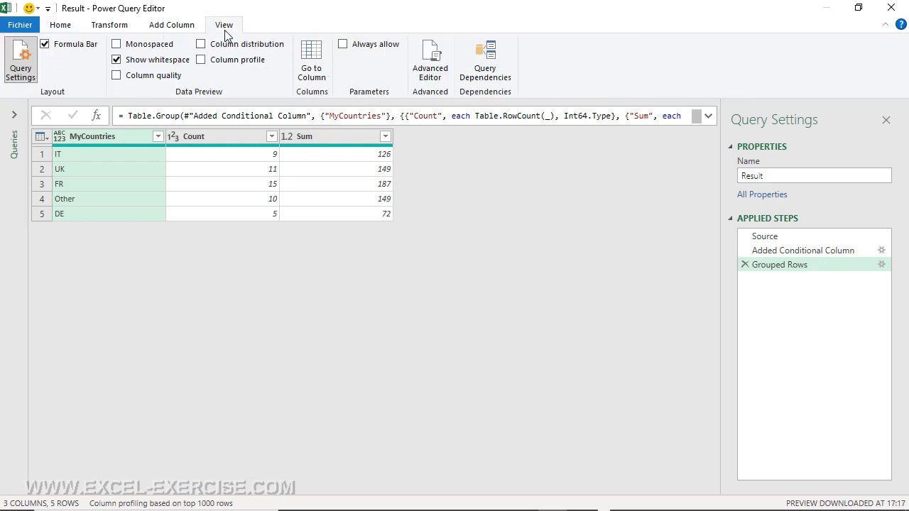
{"action": "left_click", "coordinate": [500, 73]}
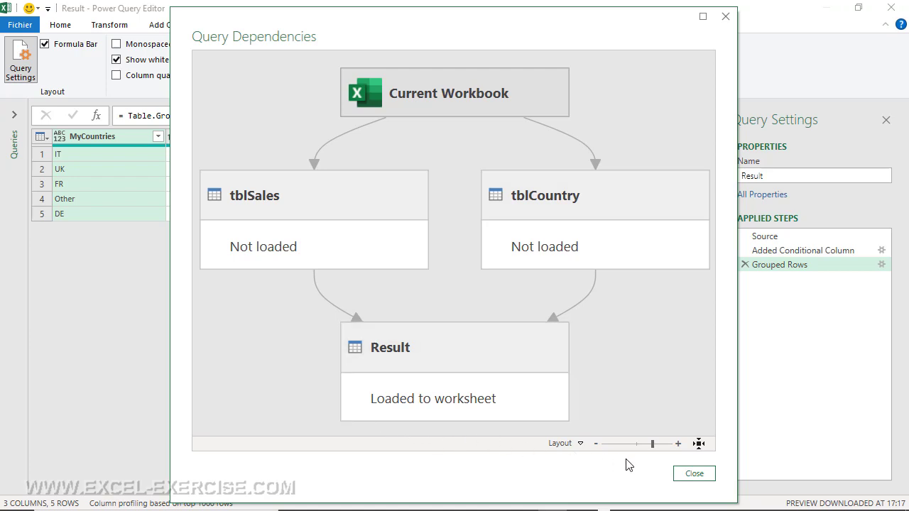
{"action": "left_click", "coordinate": [693, 473]}
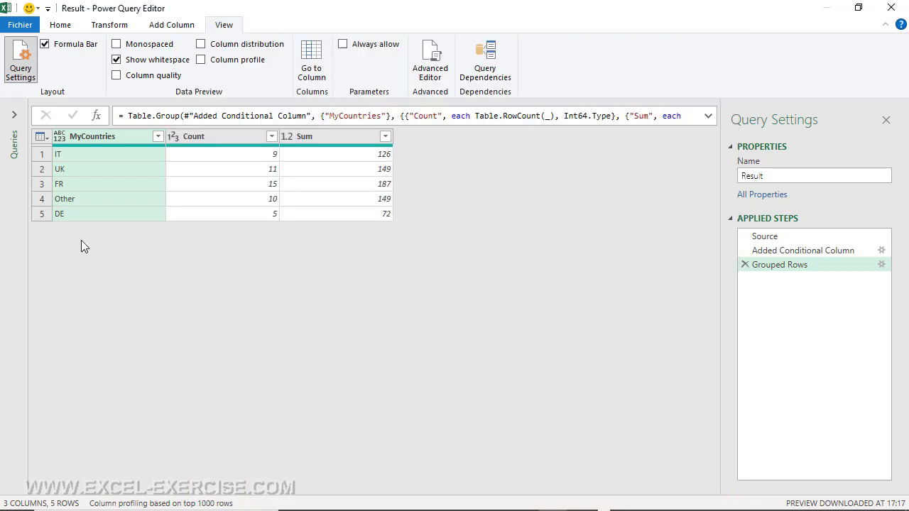
Step: Create a new query that references the tblSales query
{"action": "left_click", "coordinate": [15, 115]}
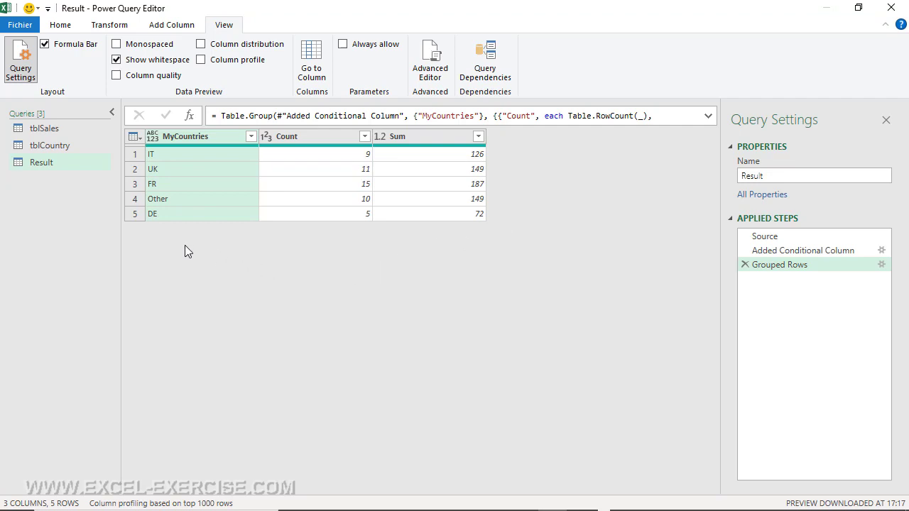
{"action": "left_click", "coordinate": [46, 131]}
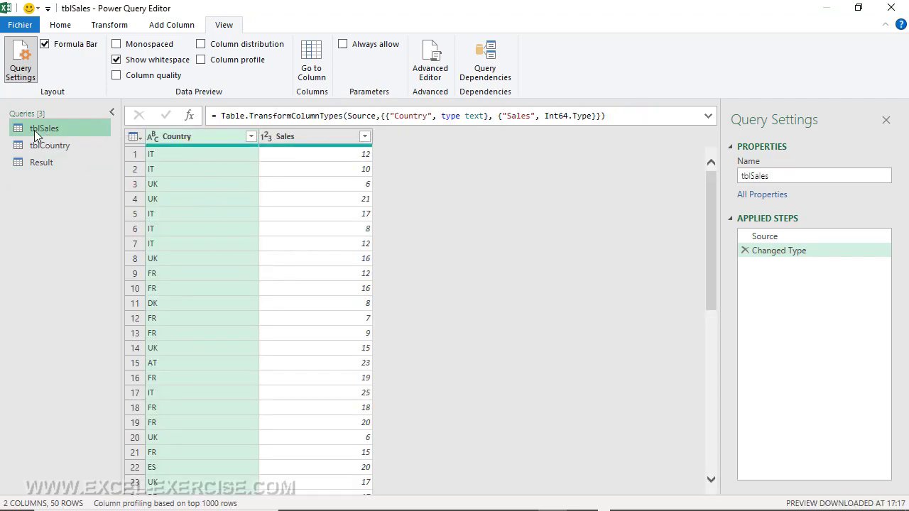
{"action": "right_click", "coordinate": [34, 130]}
{"action": "left_click", "coordinate": [97, 227]}
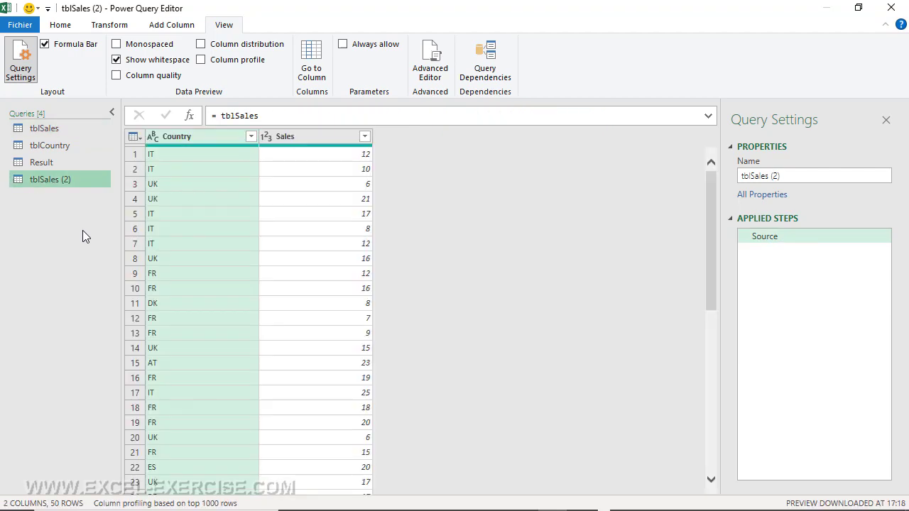
Step: Group the referenced sales query by Country, with a new column named Sum that sums the Sales column
{"action": "left_click", "coordinate": [114, 27]}
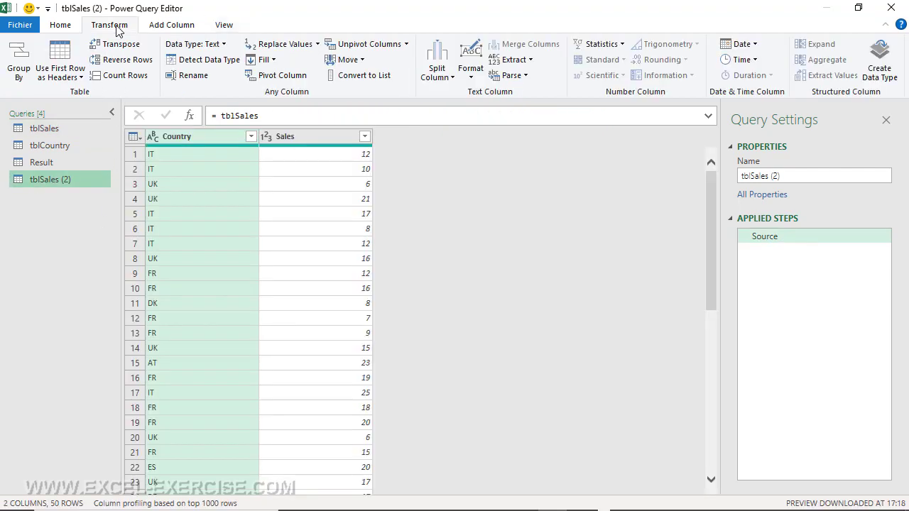
{"action": "left_click", "coordinate": [14, 59]}
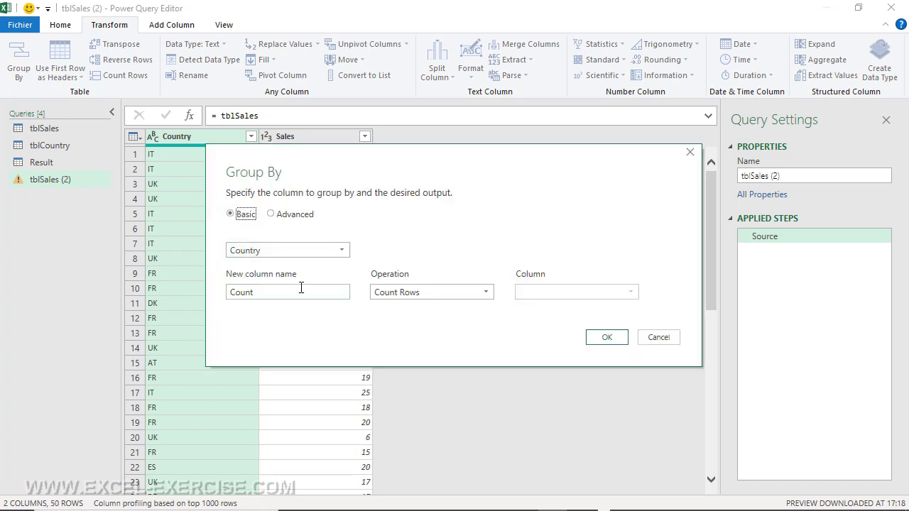
{"action": "left_click_drag", "start_coordinate": [324, 296], "coordinate": [217, 297]}
{"action": "type", "text": "Sum"}
{"action": "left_click", "coordinate": [398, 299]}
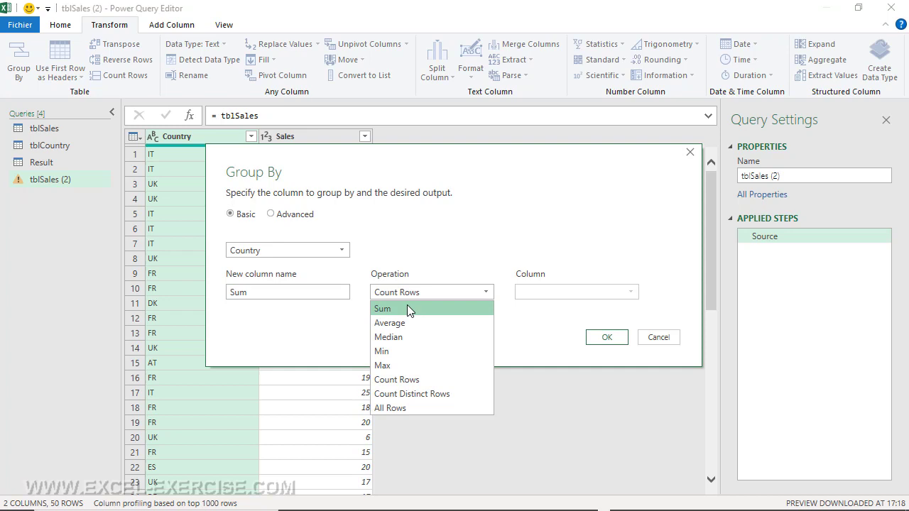
{"action": "left_click", "coordinate": [408, 306]}
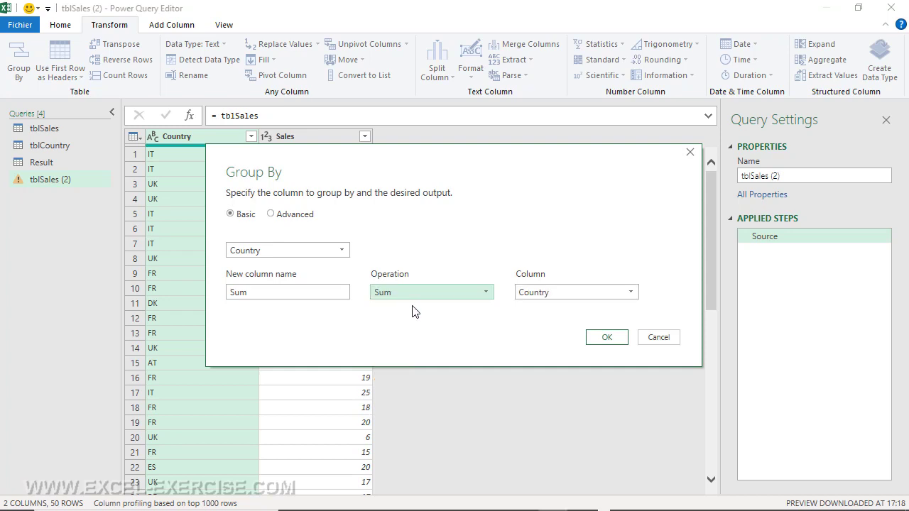
{"action": "left_click", "coordinate": [578, 297]}
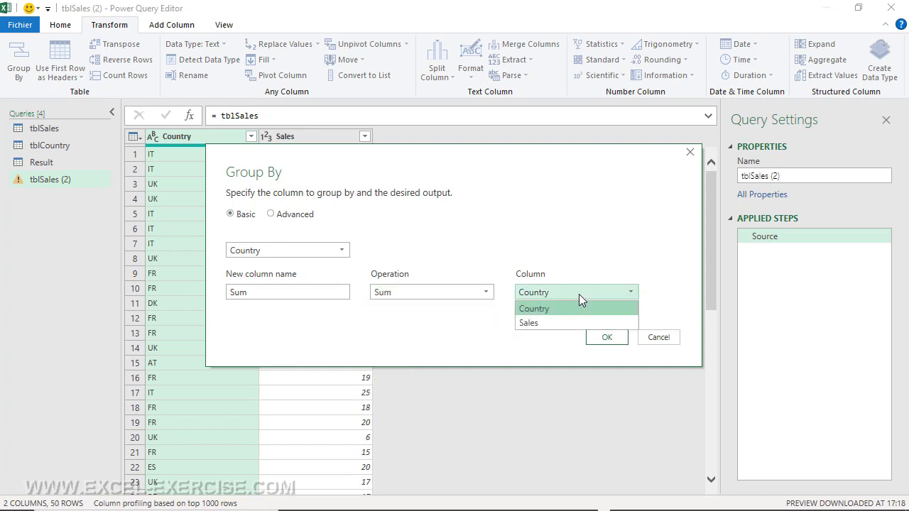
{"action": "left_click", "coordinate": [552, 322]}
{"action": "left_click", "coordinate": [604, 339]}
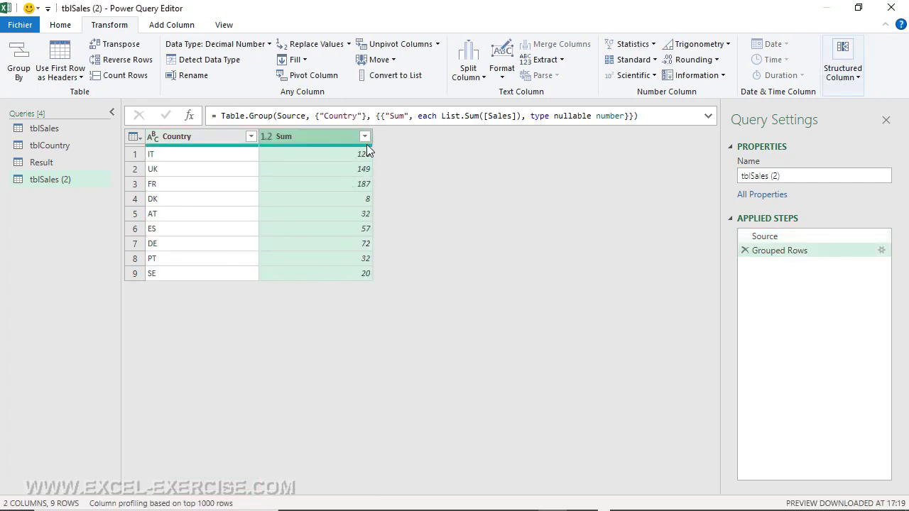
Step: Sort the grouped countries by Sum in descending order and add an index column starting from 1
{"action": "left_click", "coordinate": [365, 137]}
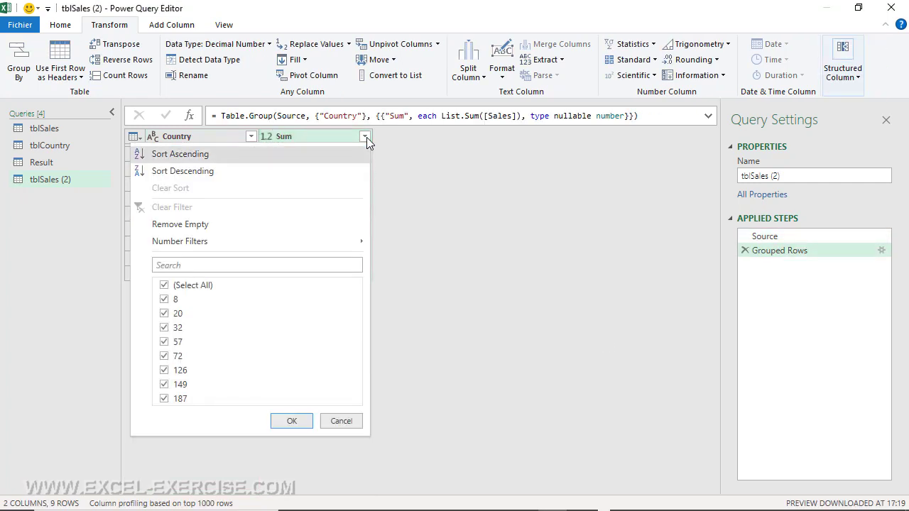
{"action": "left_click", "coordinate": [315, 170]}
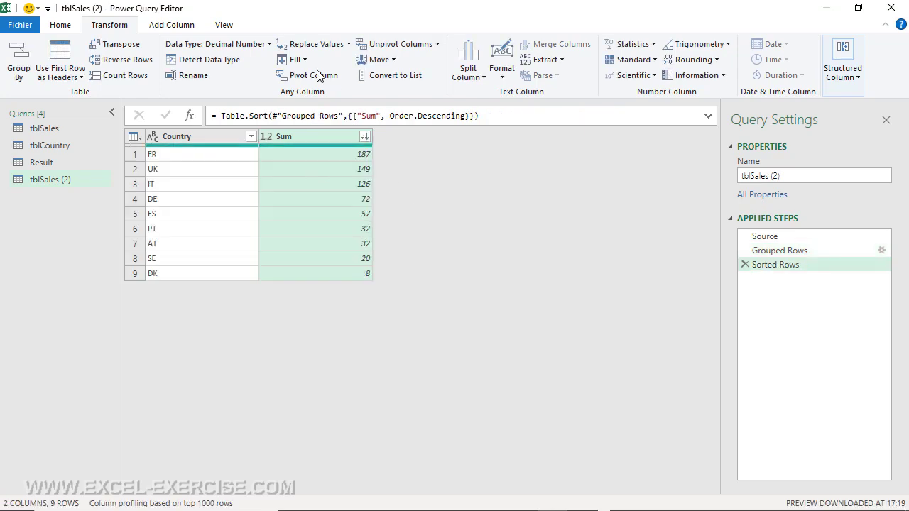
{"action": "left_click", "coordinate": [180, 26]}
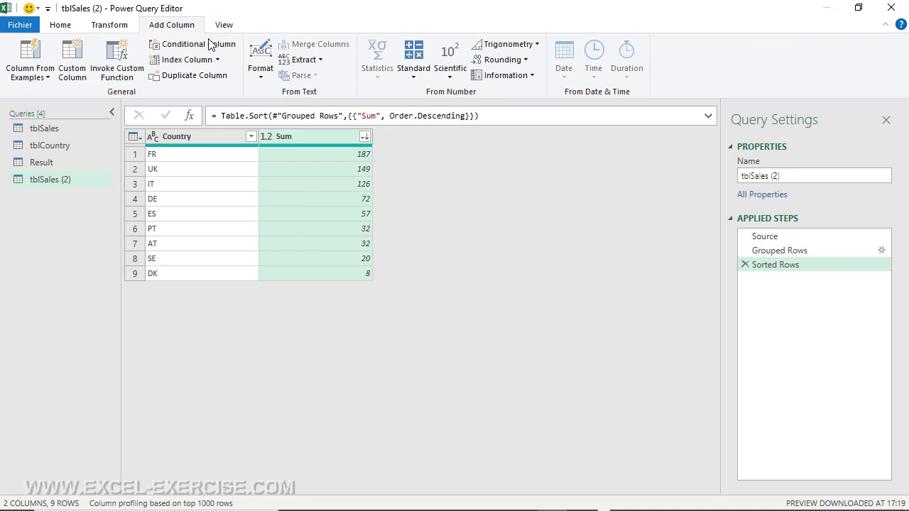
{"action": "left_click", "coordinate": [217, 61]}
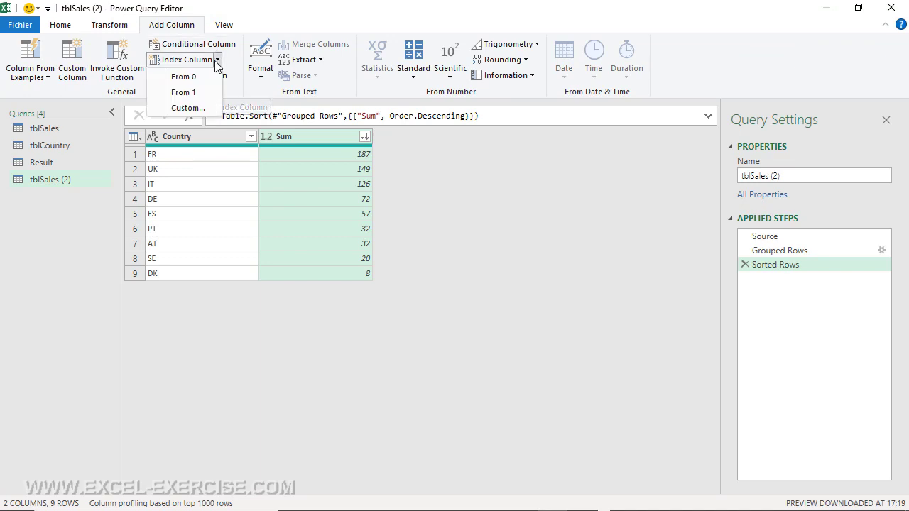
{"action": "left_click", "coordinate": [181, 92]}
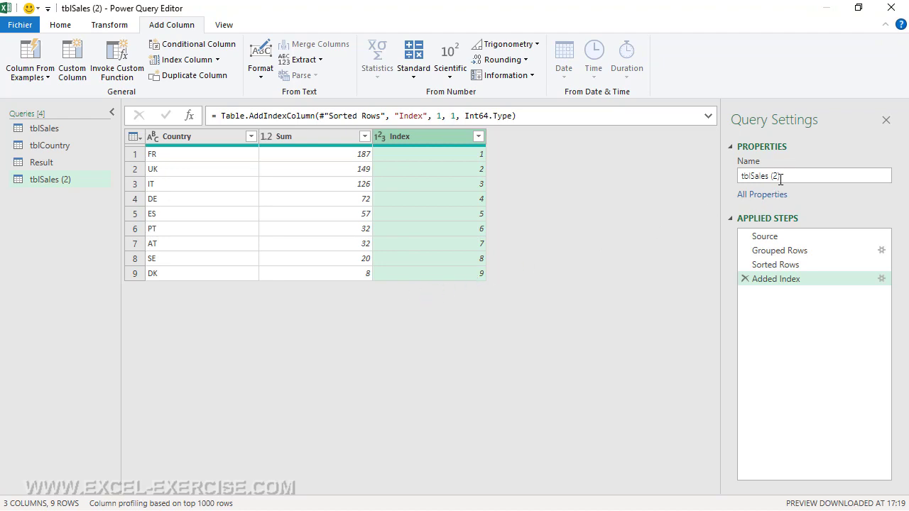
Step: Rename the new grouped and indexed query as SortAllCountry
{"action": "left_click_drag", "start_coordinate": [797, 177], "coordinate": [751, 178]}
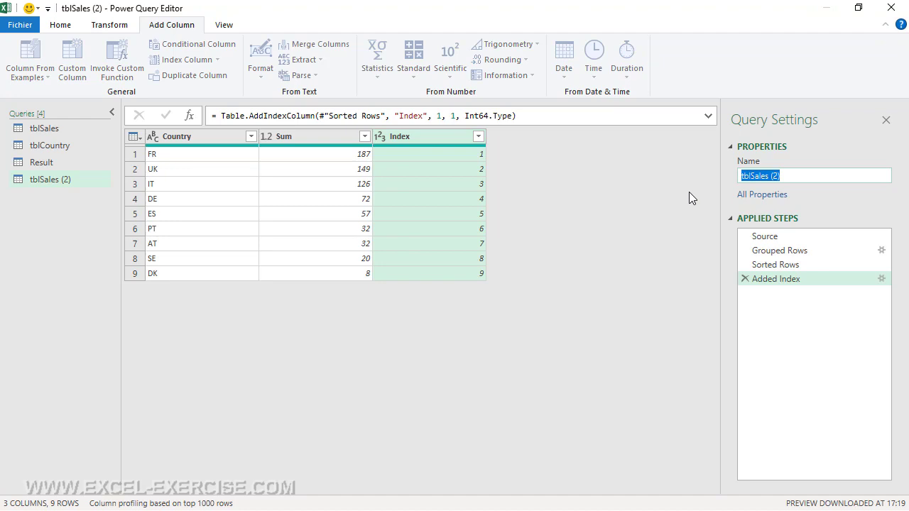
{"action": "type", "text": "Sort"}
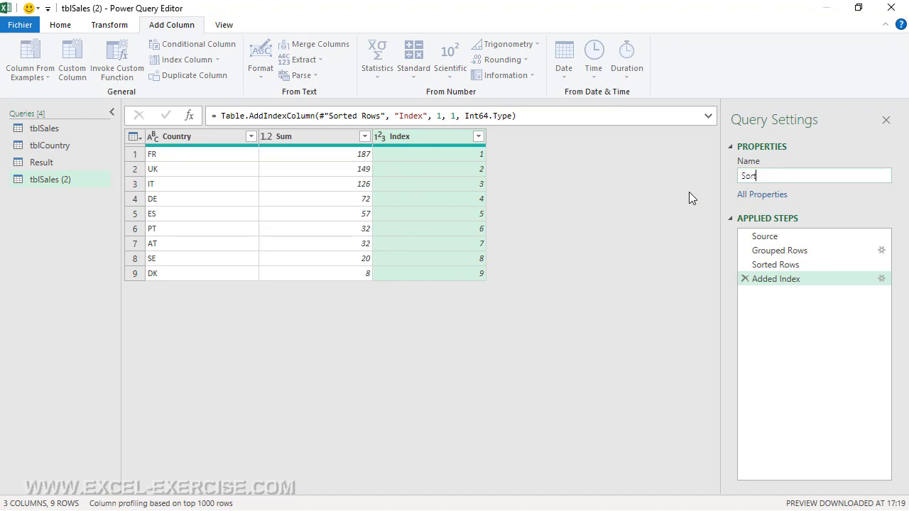
{"action": "type", "text": "AllCountry"}
{"action": "key", "text": "Return"}
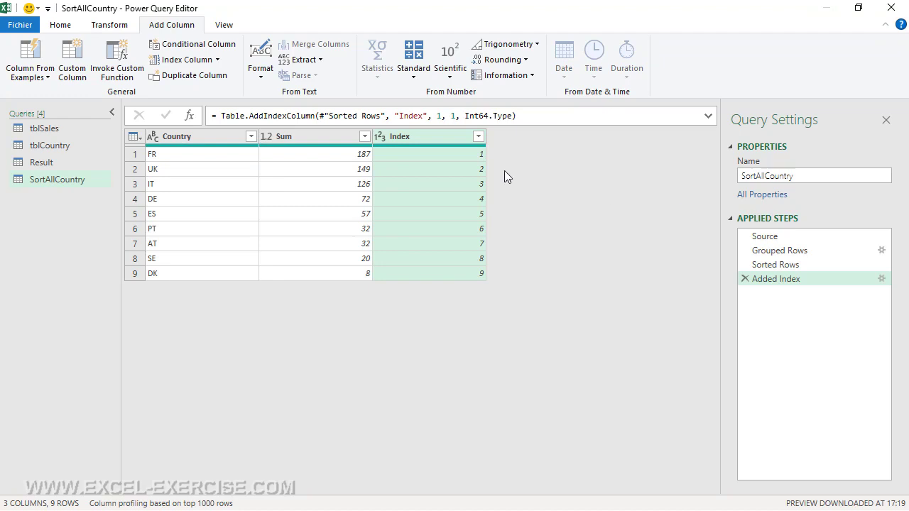
Step: Merge SortAllCountry into the Result query, matching MyCountries with Country in a Left Outer join
{"action": "left_click", "coordinate": [59, 164]}
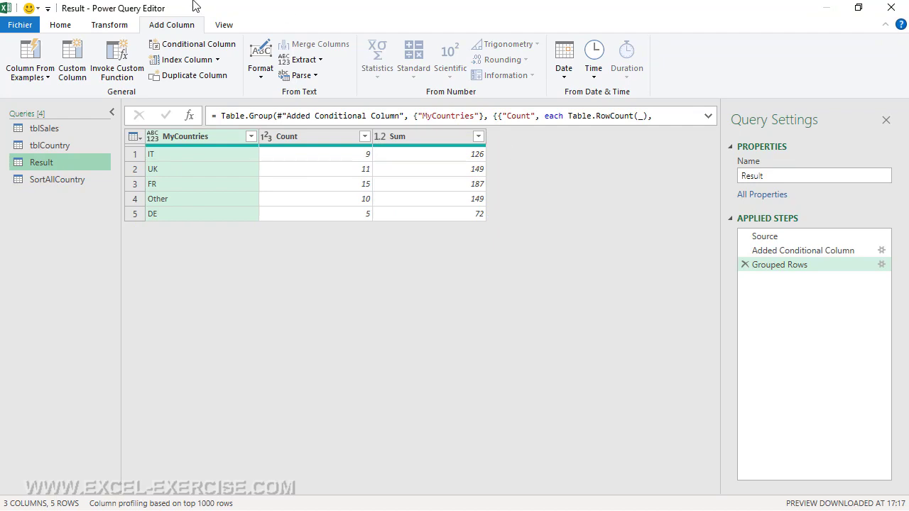
{"action": "left_click", "coordinate": [62, 25]}
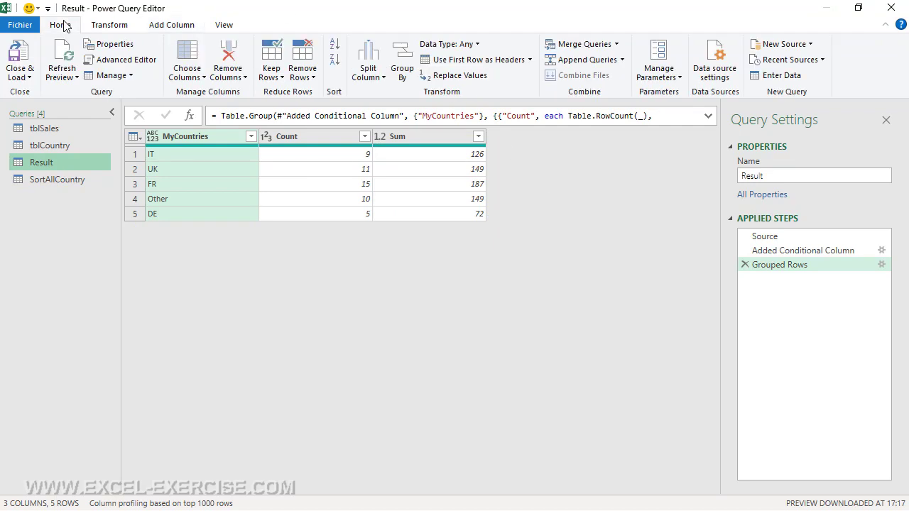
{"action": "left_click", "coordinate": [68, 180]}
{"action": "left_click", "coordinate": [68, 163]}
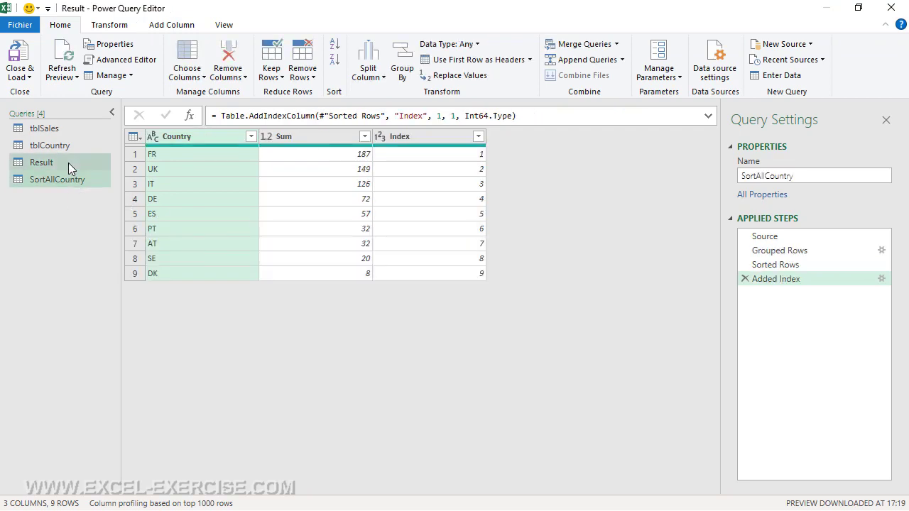
{"action": "left_click", "coordinate": [579, 44]}
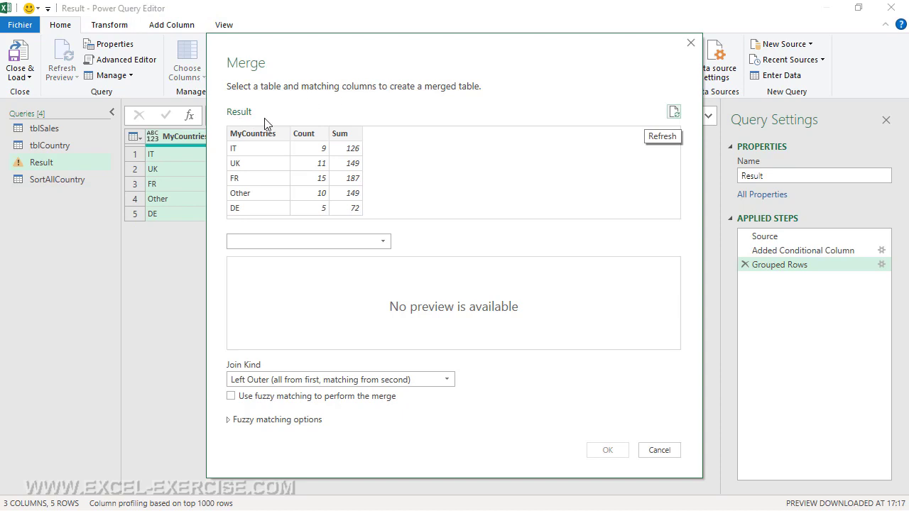
{"action": "left_click", "coordinate": [248, 242]}
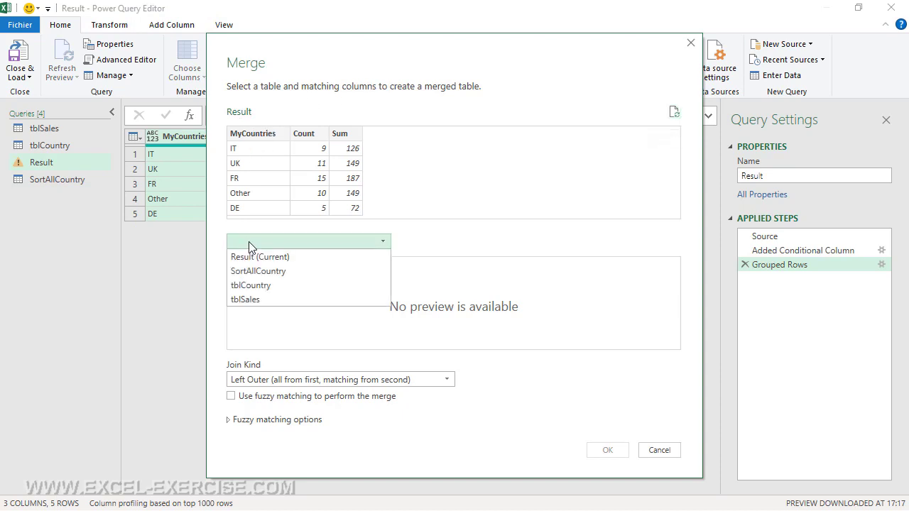
{"action": "left_click", "coordinate": [265, 272]}
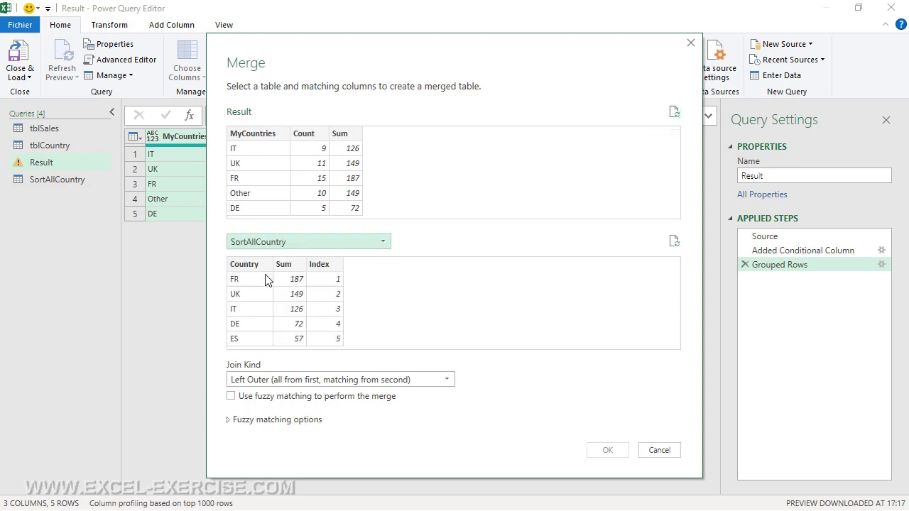
{"action": "left_click", "coordinate": [268, 135]}
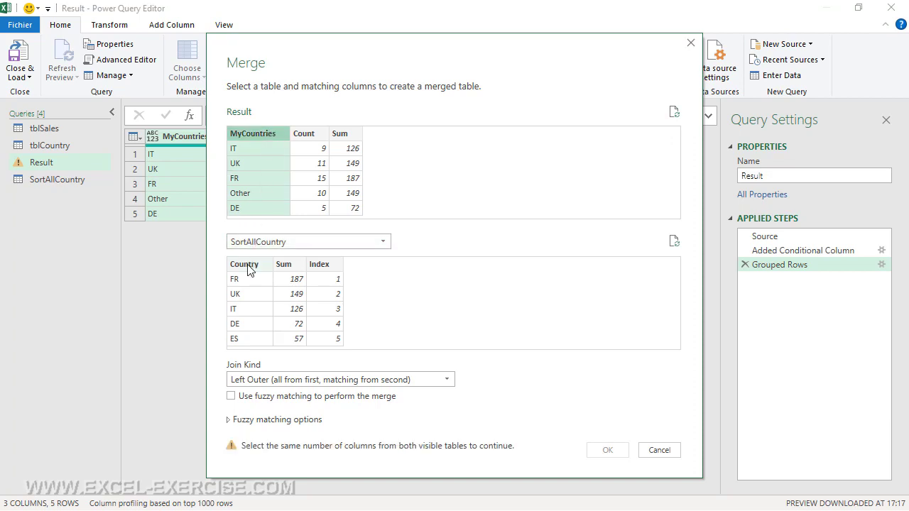
{"action": "left_click", "coordinate": [245, 264]}
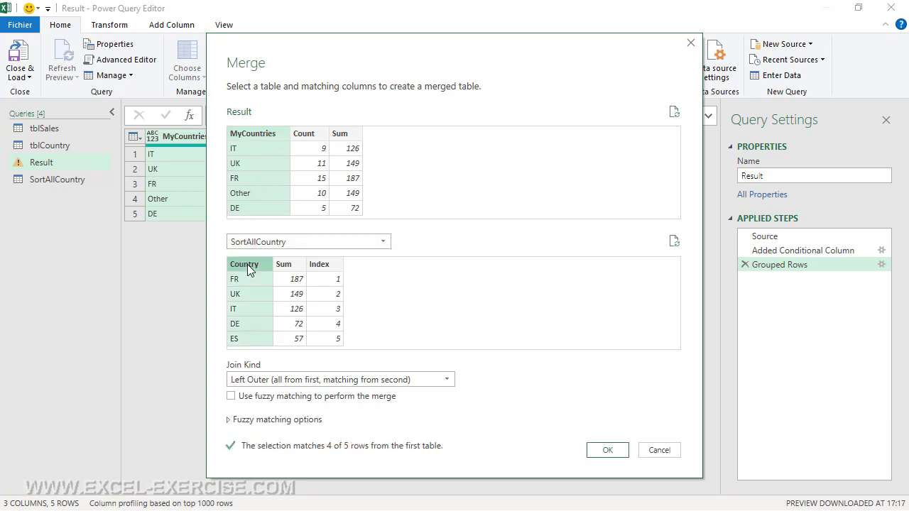
{"action": "left_click", "coordinate": [608, 450]}
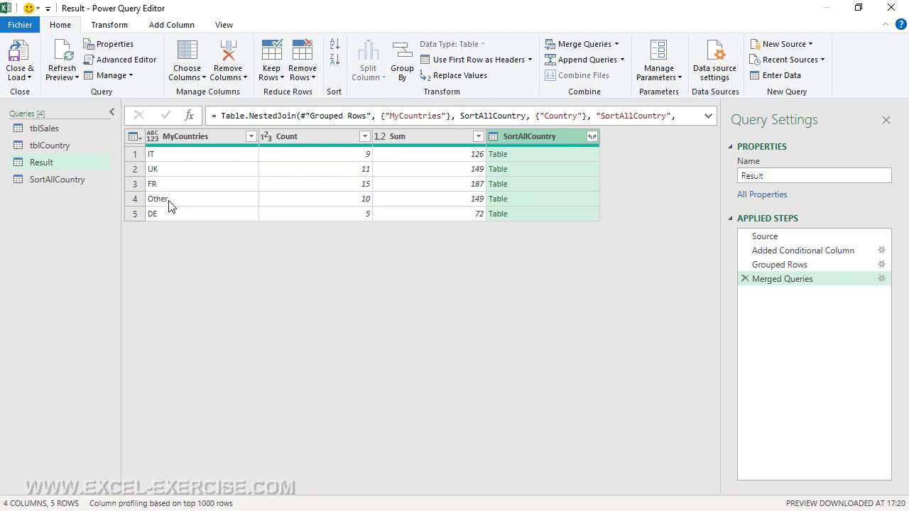
Step: Expand the merged SortAllCountry column to only its Index field, without the original column name as prefix
{"action": "left_click", "coordinate": [594, 136]}
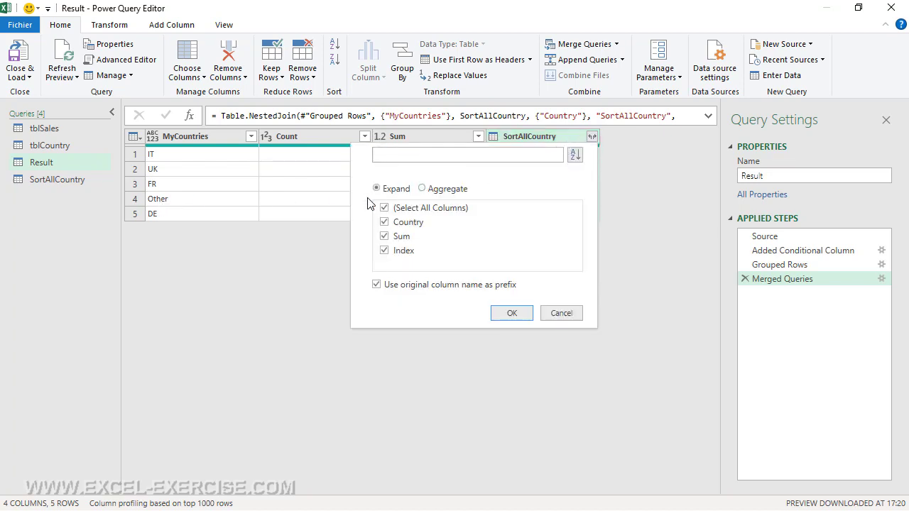
{"action": "left_click", "coordinate": [384, 209]}
{"action": "left_click", "coordinate": [384, 252]}
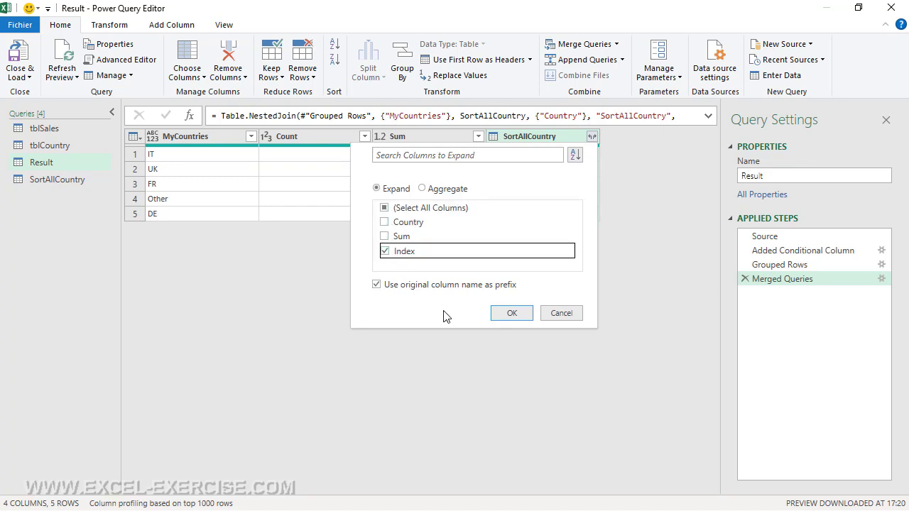
{"action": "left_click", "coordinate": [377, 285]}
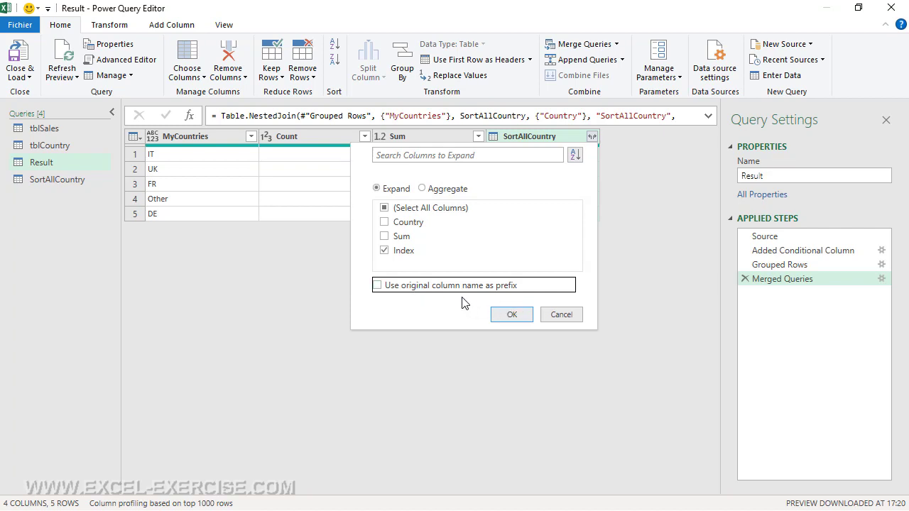
{"action": "left_click", "coordinate": [518, 311]}
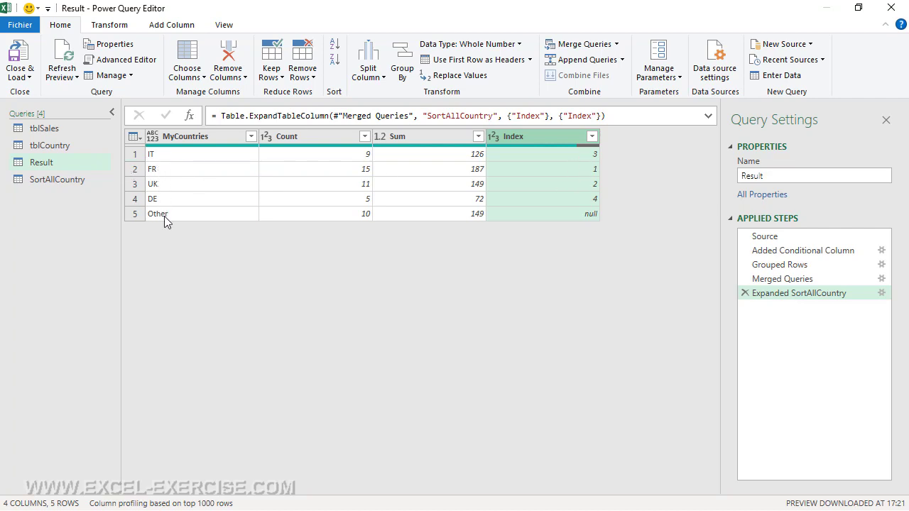
Step: Replace null with 999 in the Index column of the Result query
{"action": "left_click", "coordinate": [64, 182]}
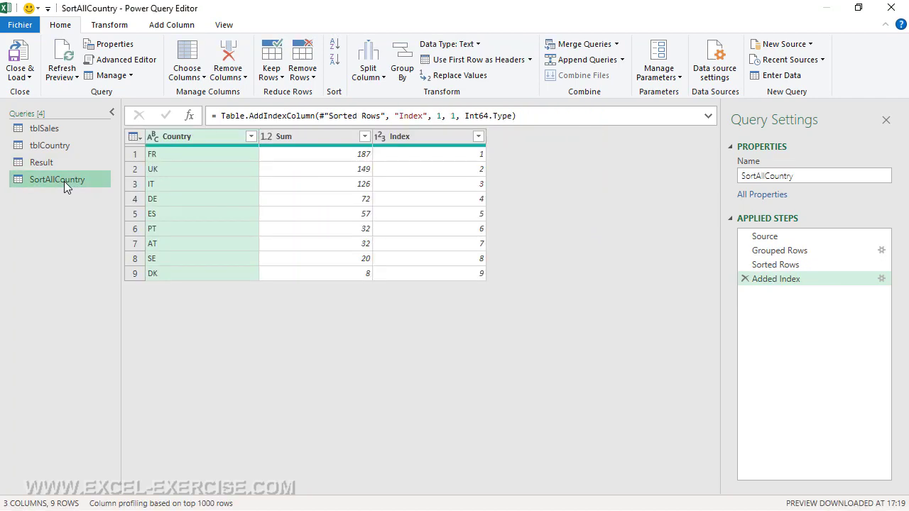
{"action": "left_click", "coordinate": [63, 165]}
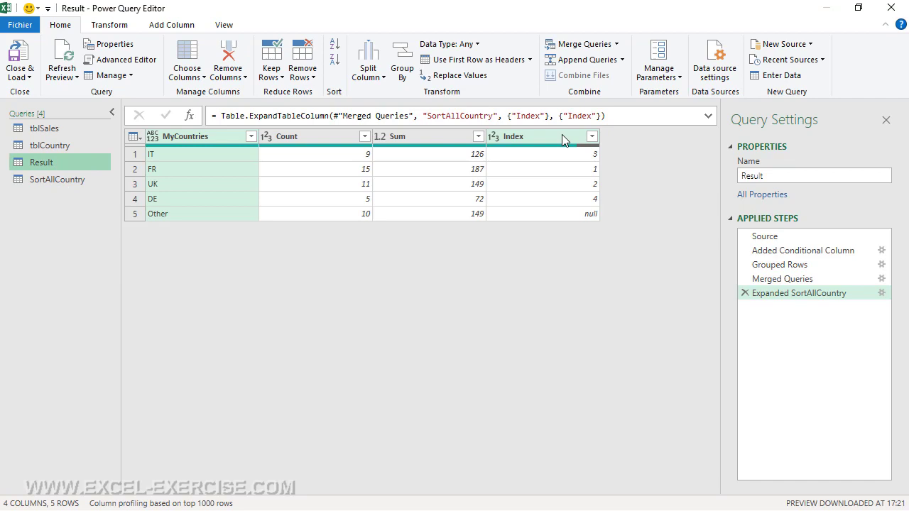
{"action": "left_click", "coordinate": [561, 134]}
{"action": "right_click", "coordinate": [562, 139]}
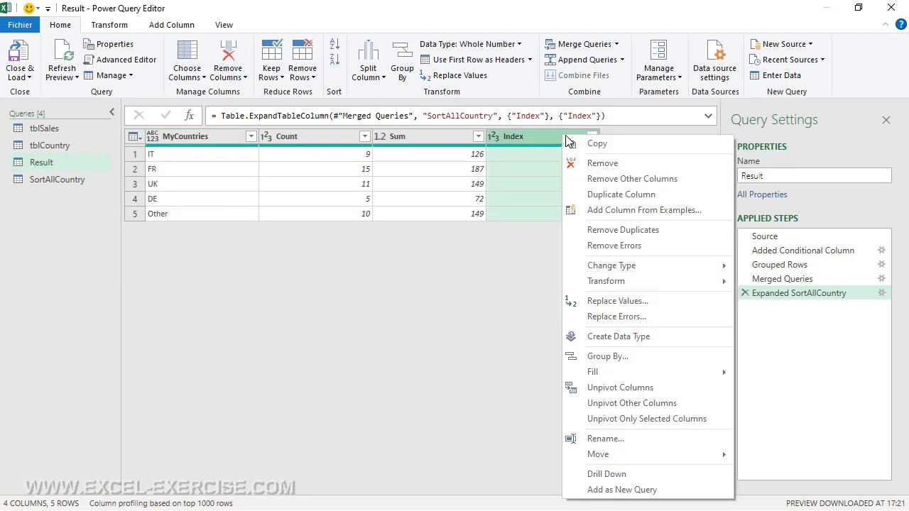
{"action": "left_click", "coordinate": [617, 300]}
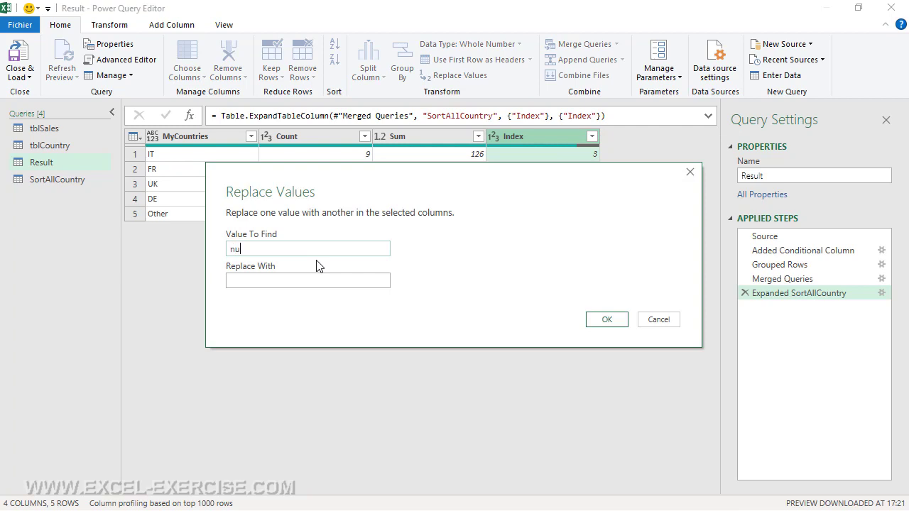
{"action": "key", "text": "Tab"}
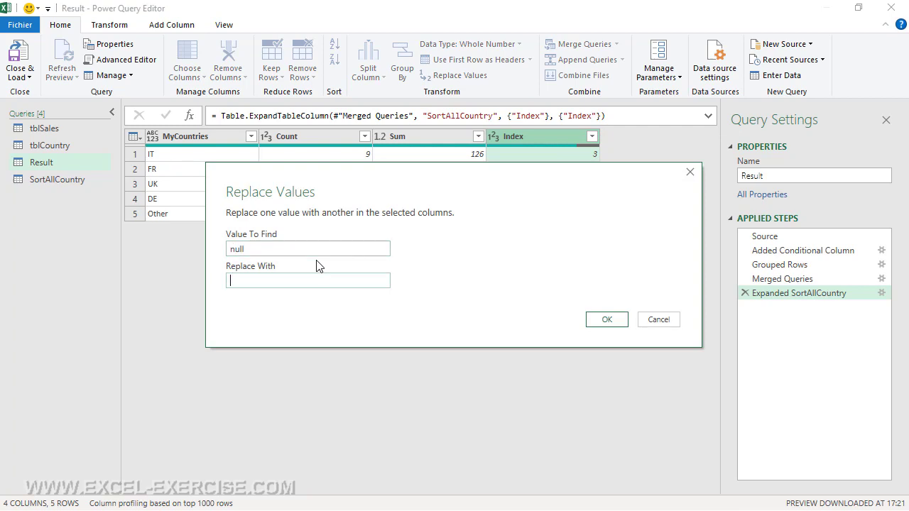
{"action": "left_click", "coordinate": [601, 320]}
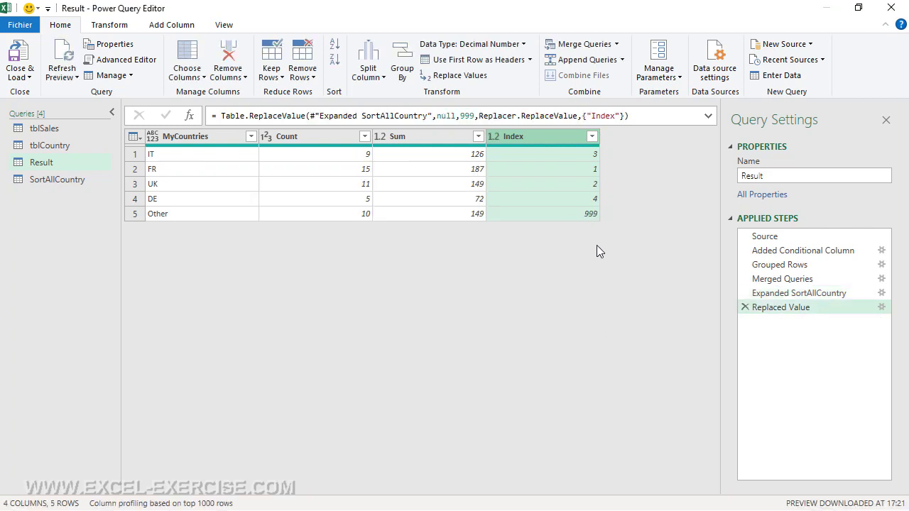
Step: Sort the Result query by Index in ascending order and remove the Index column
{"action": "left_click", "coordinate": [591, 136]}
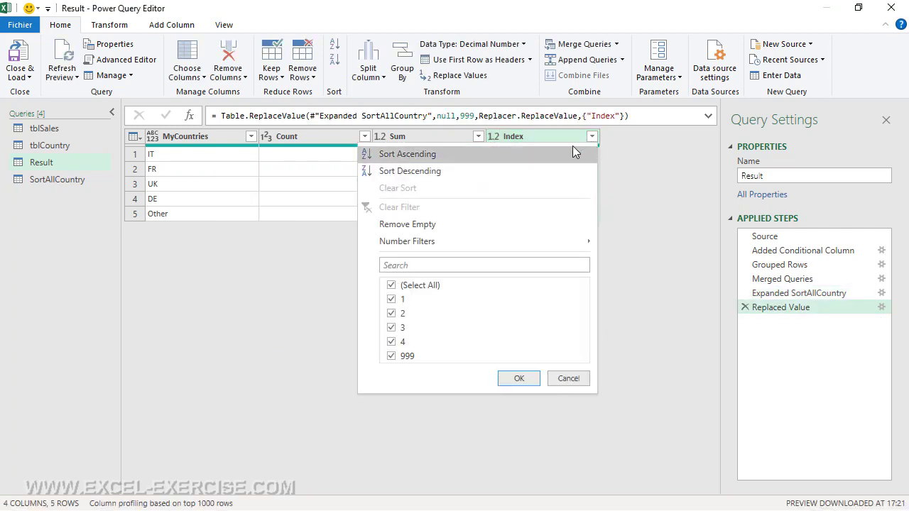
{"action": "left_click", "coordinate": [425, 155]}
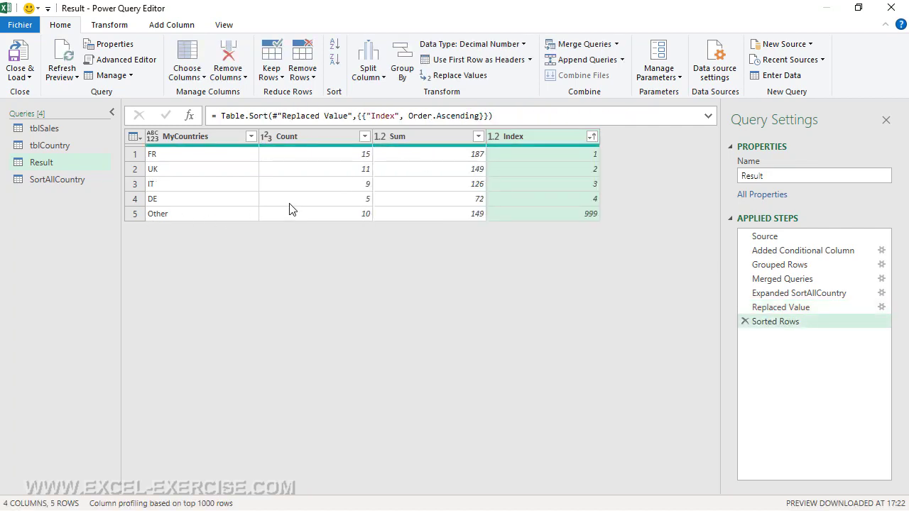
{"action": "right_click", "coordinate": [527, 135]}
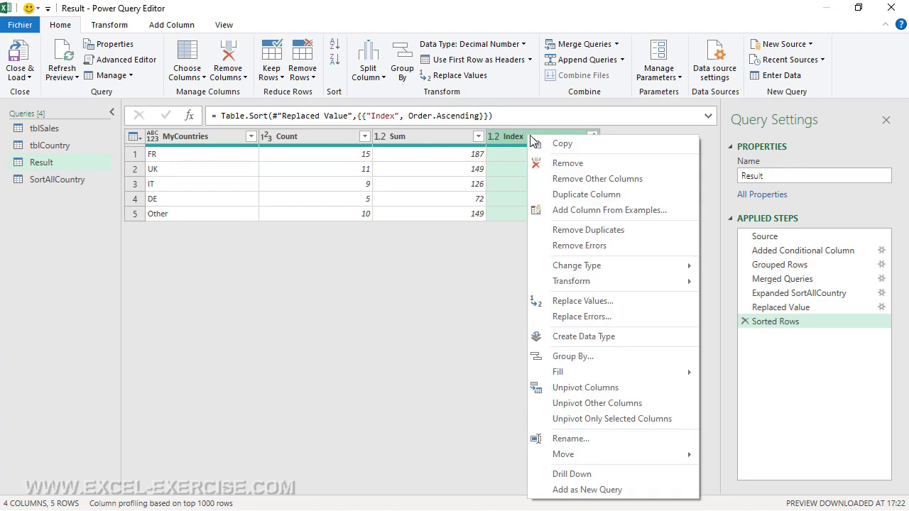
{"action": "left_click", "coordinate": [558, 169]}
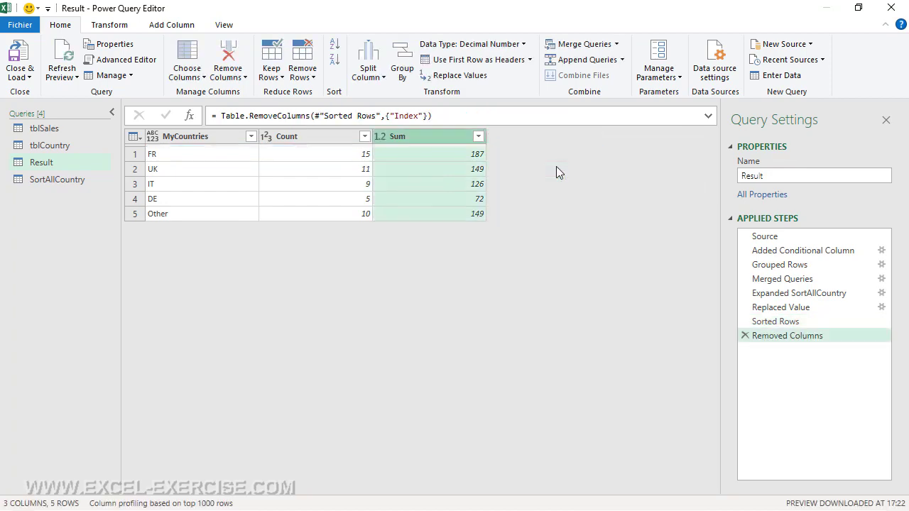
Step: Load the queries into the Excel workbook and delete the SortAllCountry worksheet to keep that query as connection only
{"action": "left_click", "coordinate": [16, 51]}
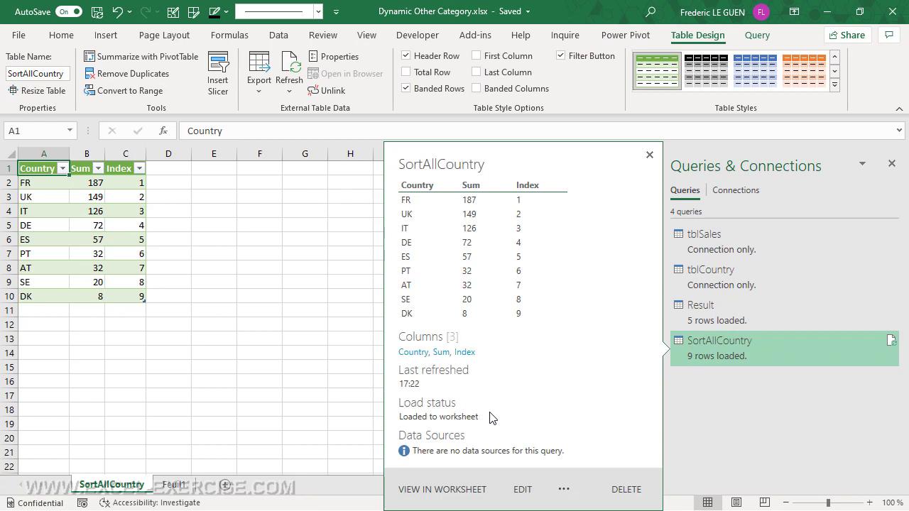
{"action": "right_click", "coordinate": [97, 488]}
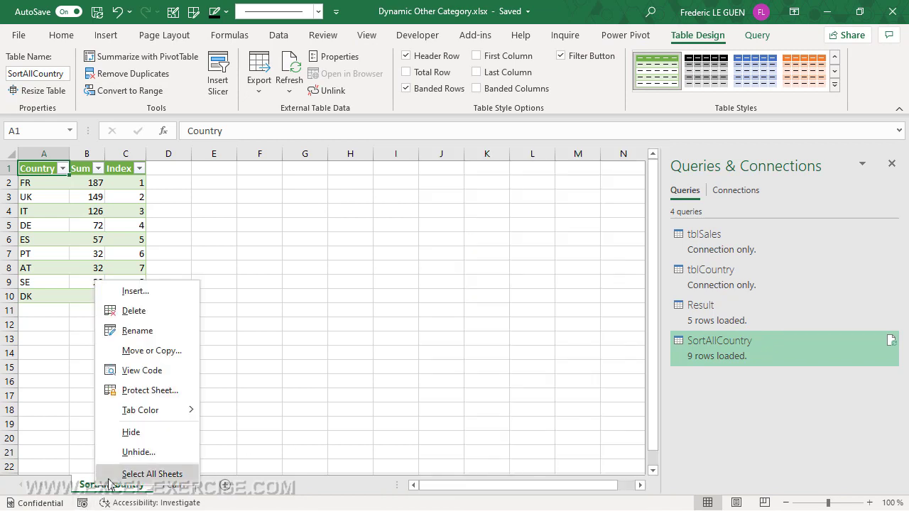
{"action": "left_click", "coordinate": [133, 310]}
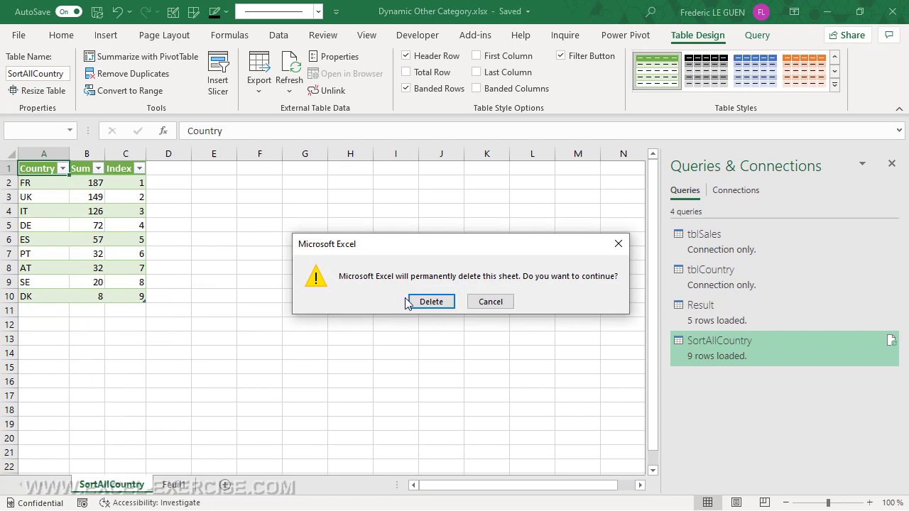
{"action": "left_click", "coordinate": [418, 301]}
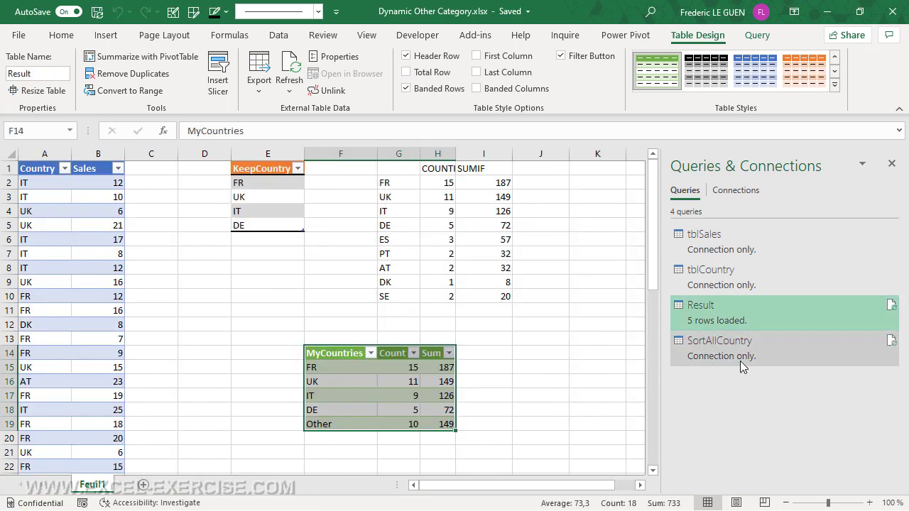
{"action": "mouse_move", "coordinate": [719, 364]}
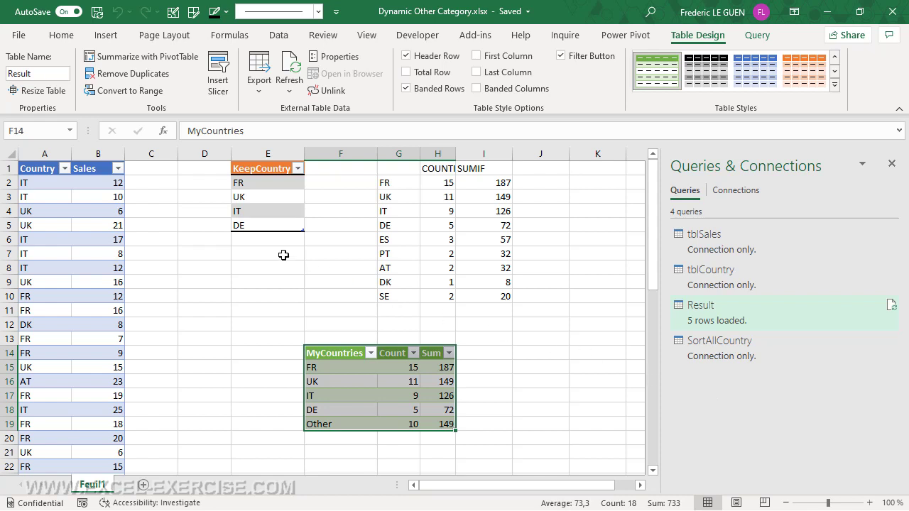
Step: Add DK in the row below DE in the KeepCountry table and refresh all queries
{"action": "left_click", "coordinate": [250, 239]}
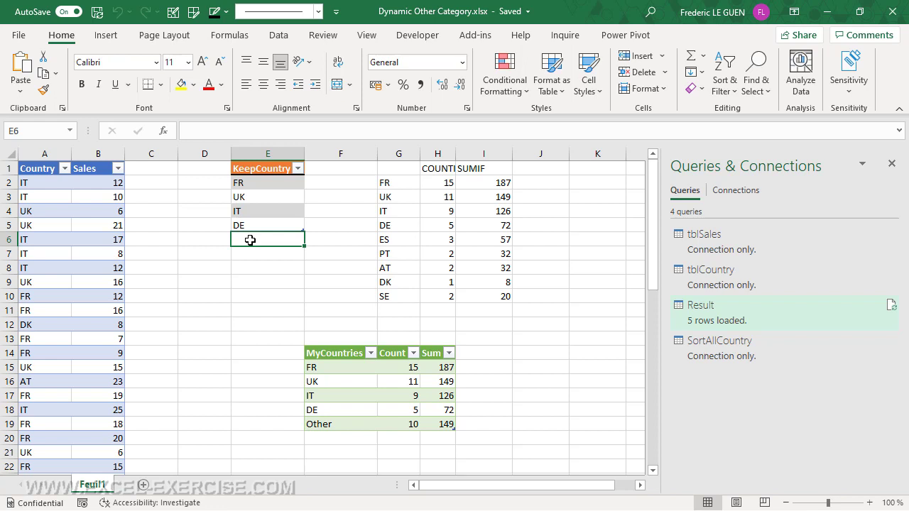
{"action": "type", "text": "DK"}
{"action": "key", "text": "Return"}
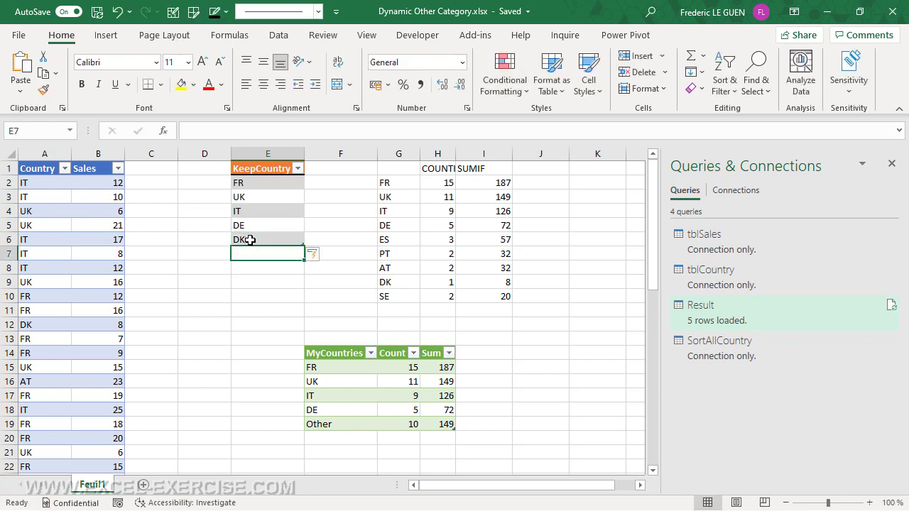
{"action": "left_click", "coordinate": [277, 35]}
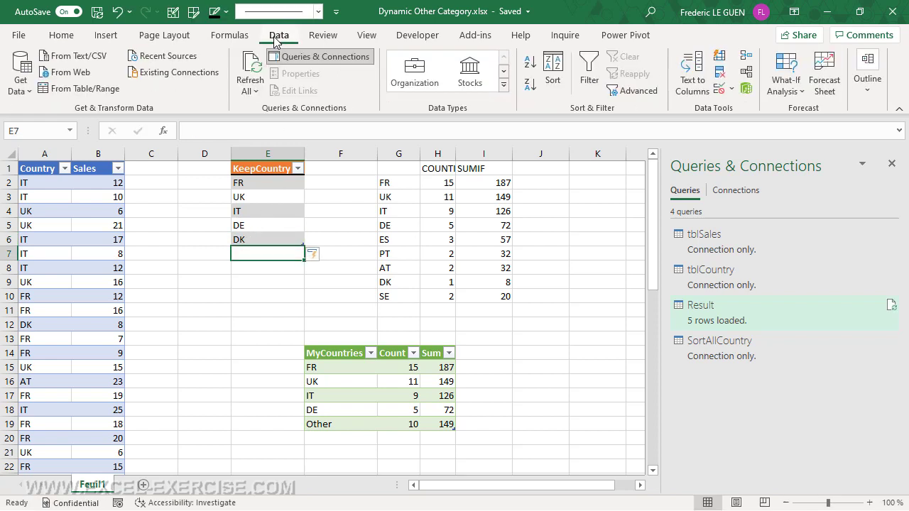
{"action": "left_click", "coordinate": [255, 69]}
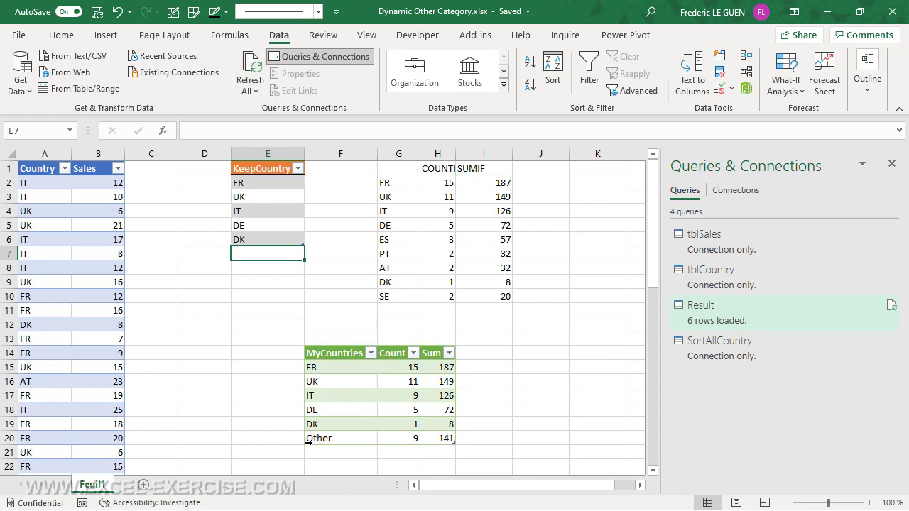
Step: Delete the FR and UK rows from the KeepCountry table and refresh all queries
{"action": "left_click", "coordinate": [235, 183]}
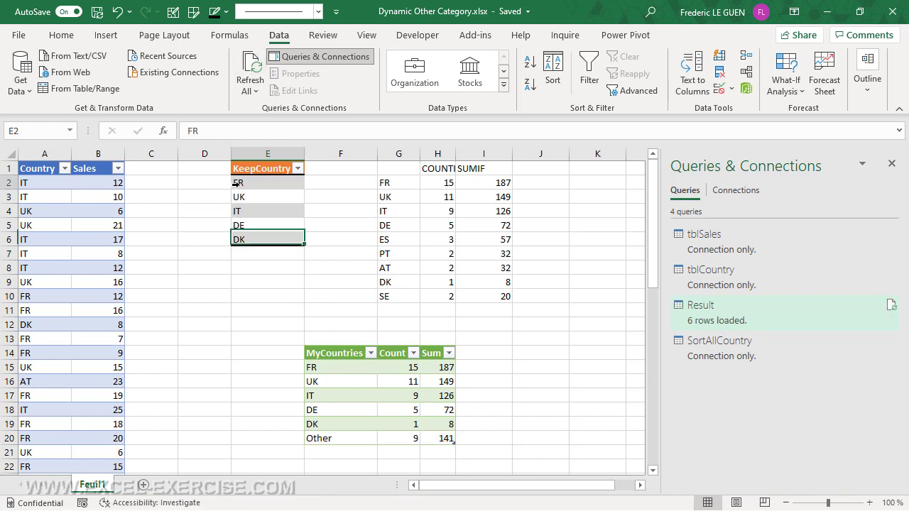
{"action": "left_click_drag", "start_coordinate": [236, 183], "coordinate": [238, 191]}
{"action": "key", "text": "ctrl+minus"}
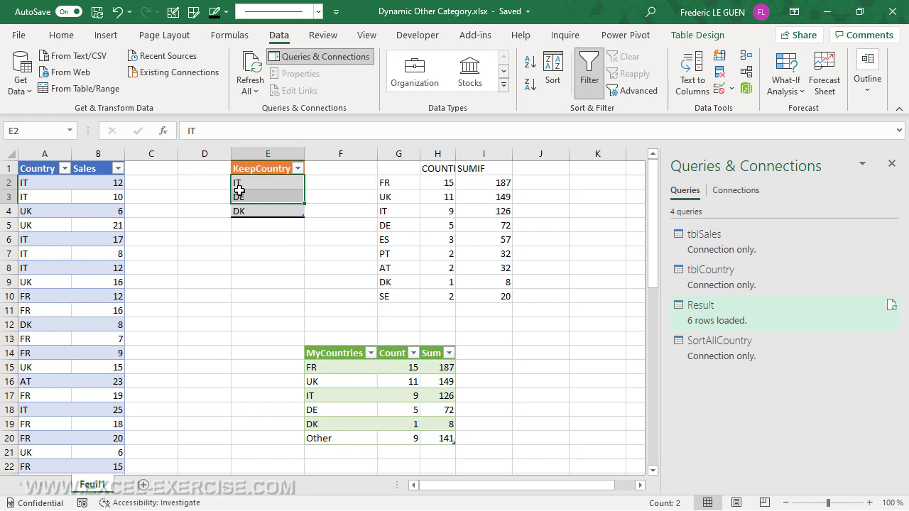
{"action": "left_click", "coordinate": [252, 71]}
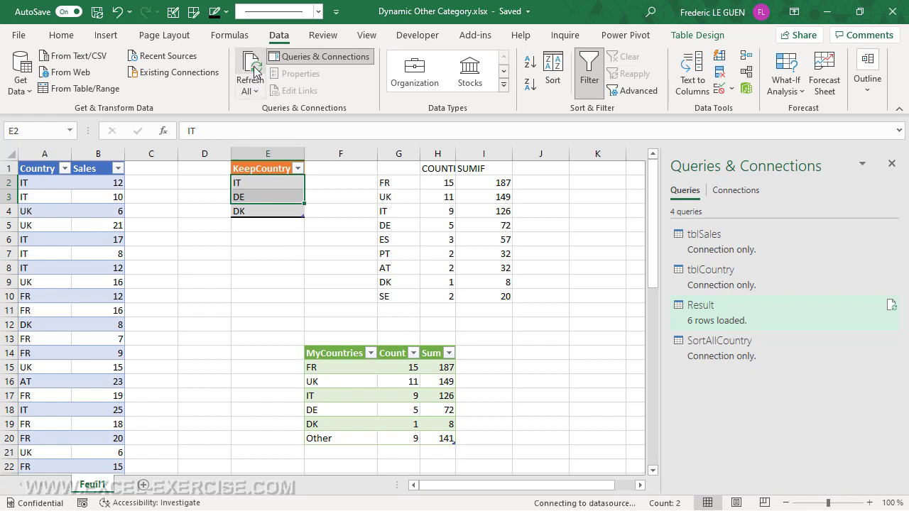